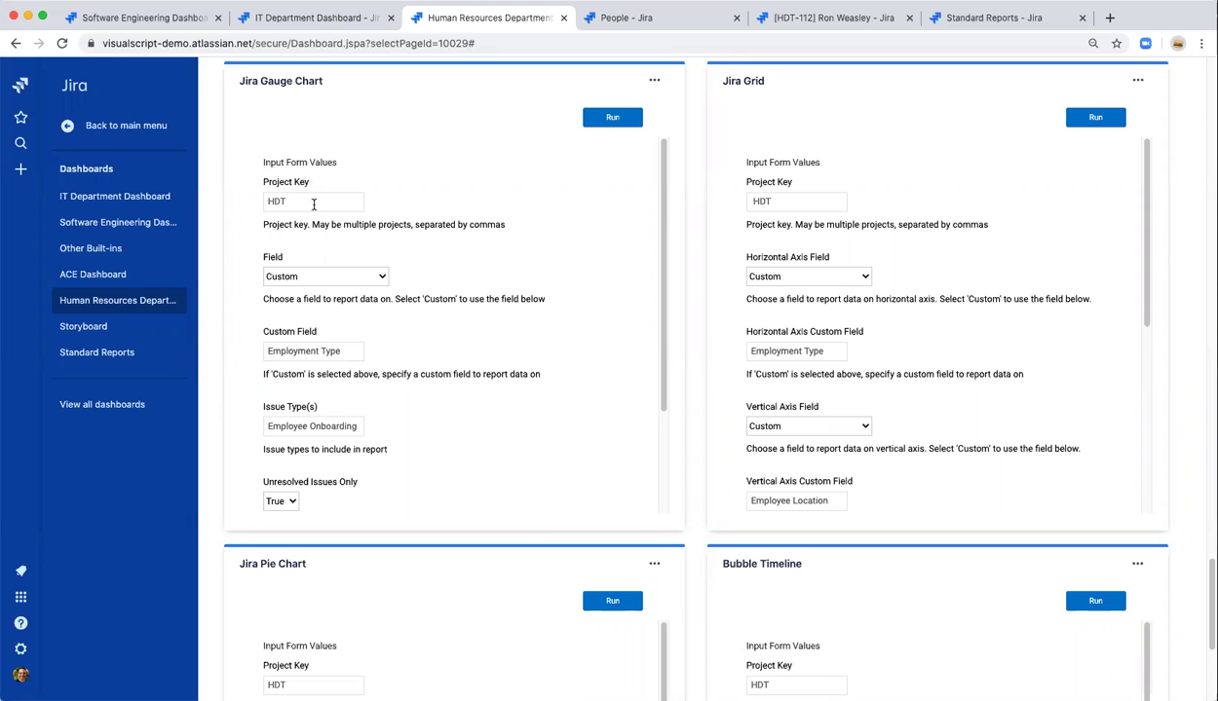
- Run the Jira Gauge Chart report for project HDT by Employment Type, covering Employee Onboarding issues
{"action": "left_click", "coordinate": [318, 352]}
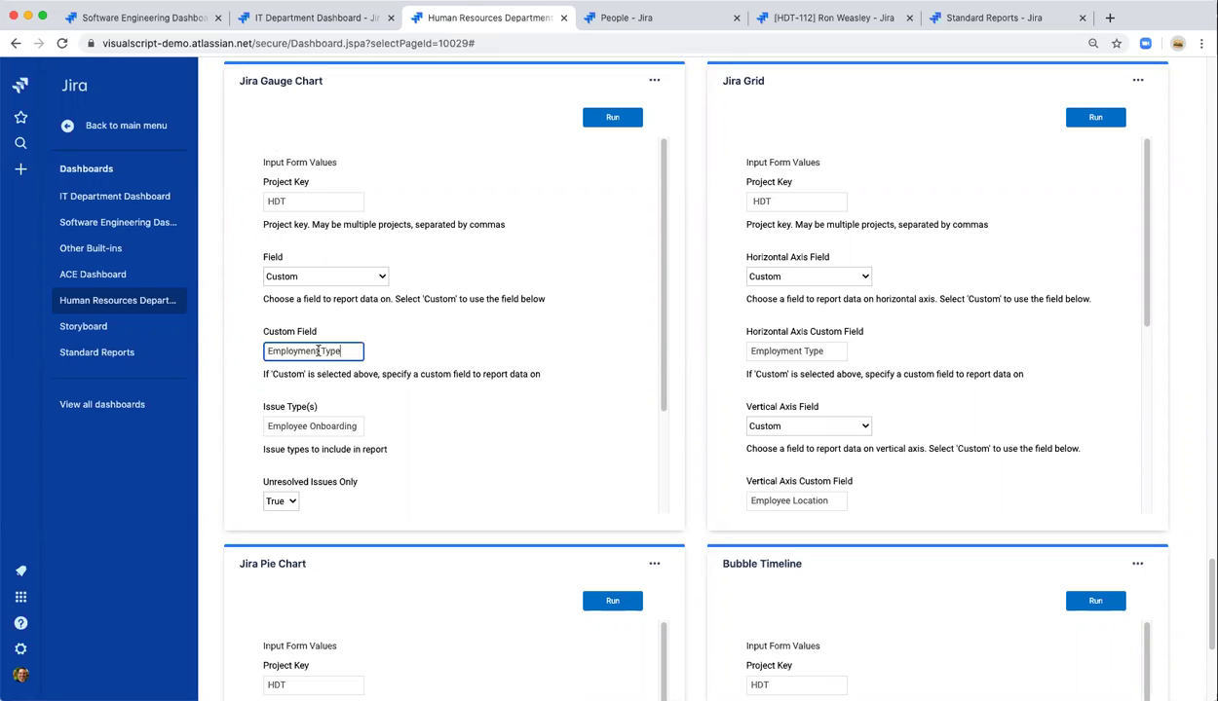
{"action": "left_click", "coordinate": [310, 425]}
{"action": "scroll", "coordinate": [300, 461], "scroll_direction": "down", "scroll_amount": 2}
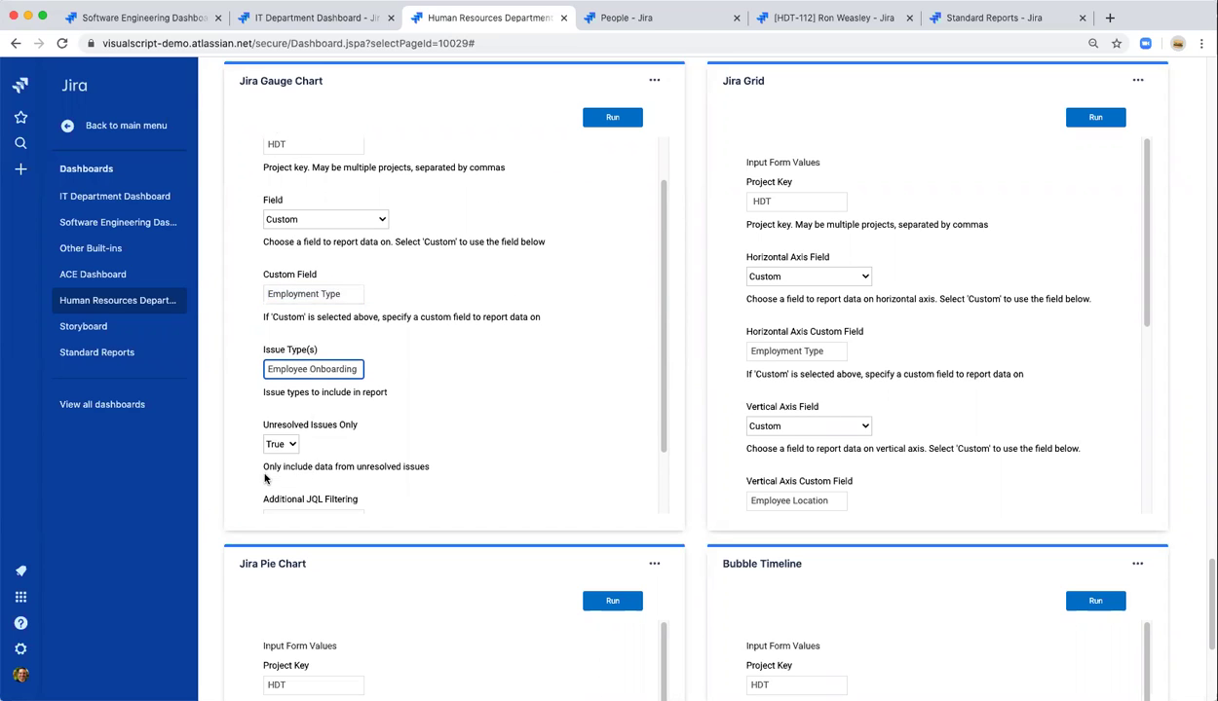
{"action": "left_click", "coordinate": [590, 121]}
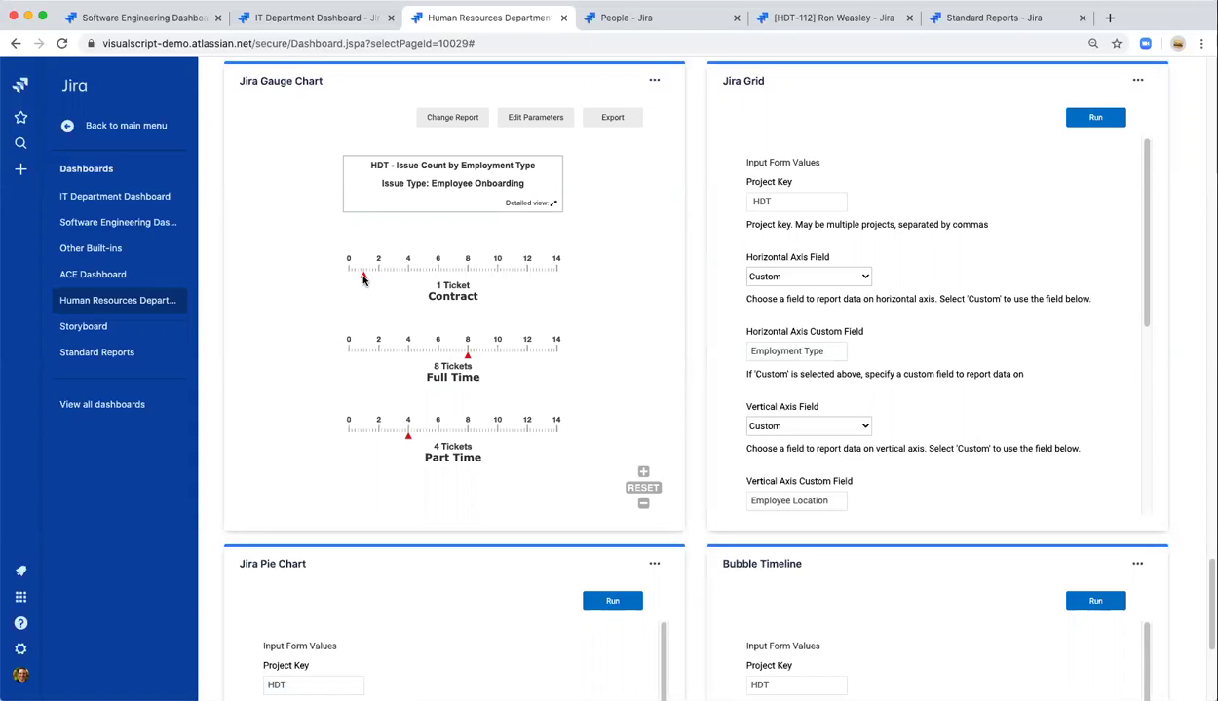
- Inspect the gauge chart's detailed view and the Contract issue behind it, and return to the chart
{"action": "left_click", "coordinate": [553, 205]}
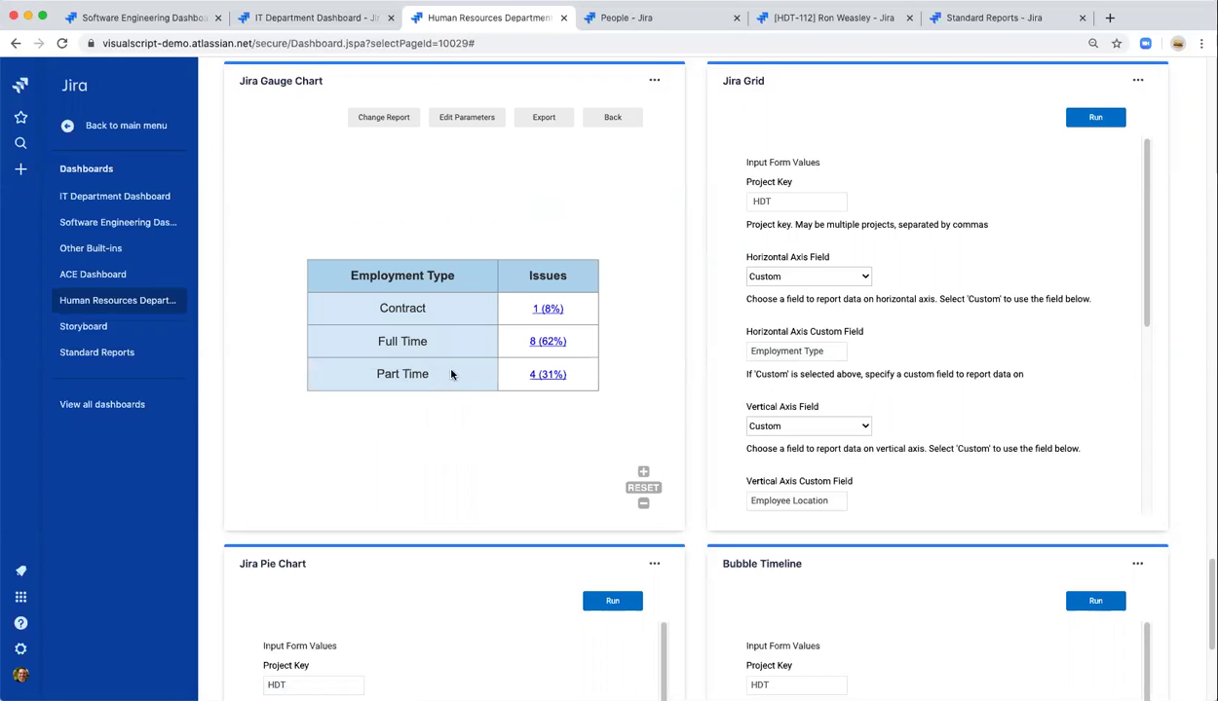
{"action": "left_click", "coordinate": [539, 308]}
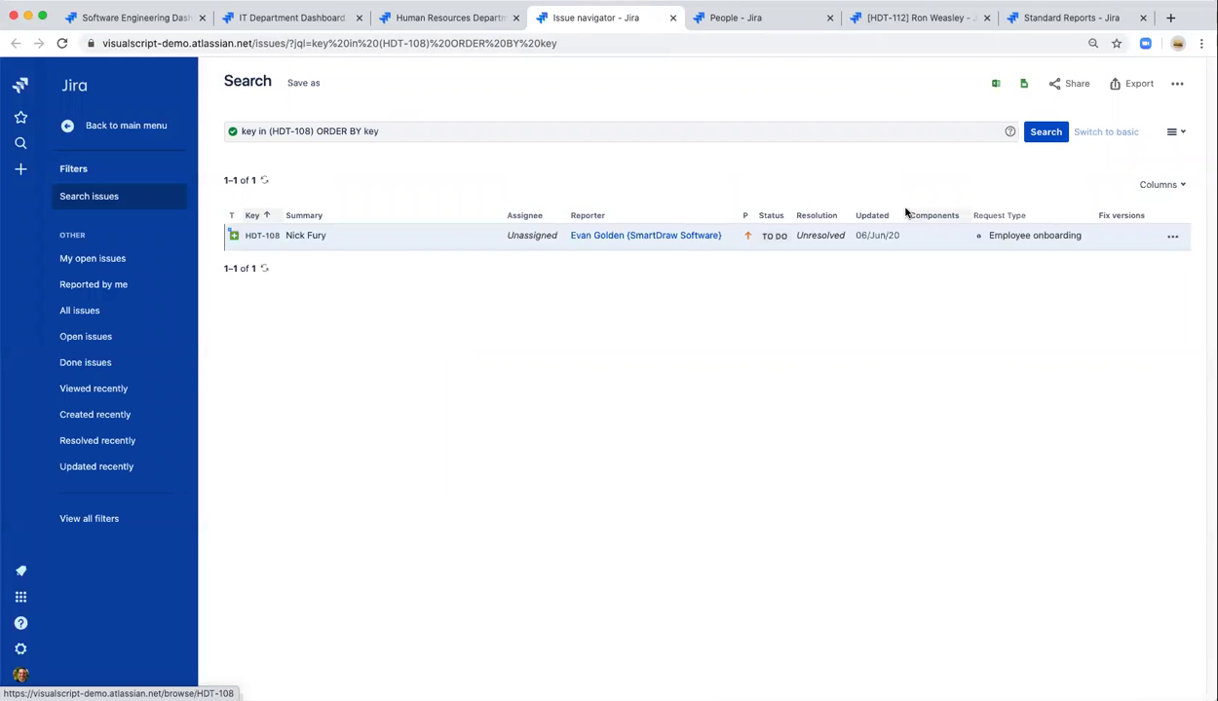
{"action": "left_click", "coordinate": [402, 19]}
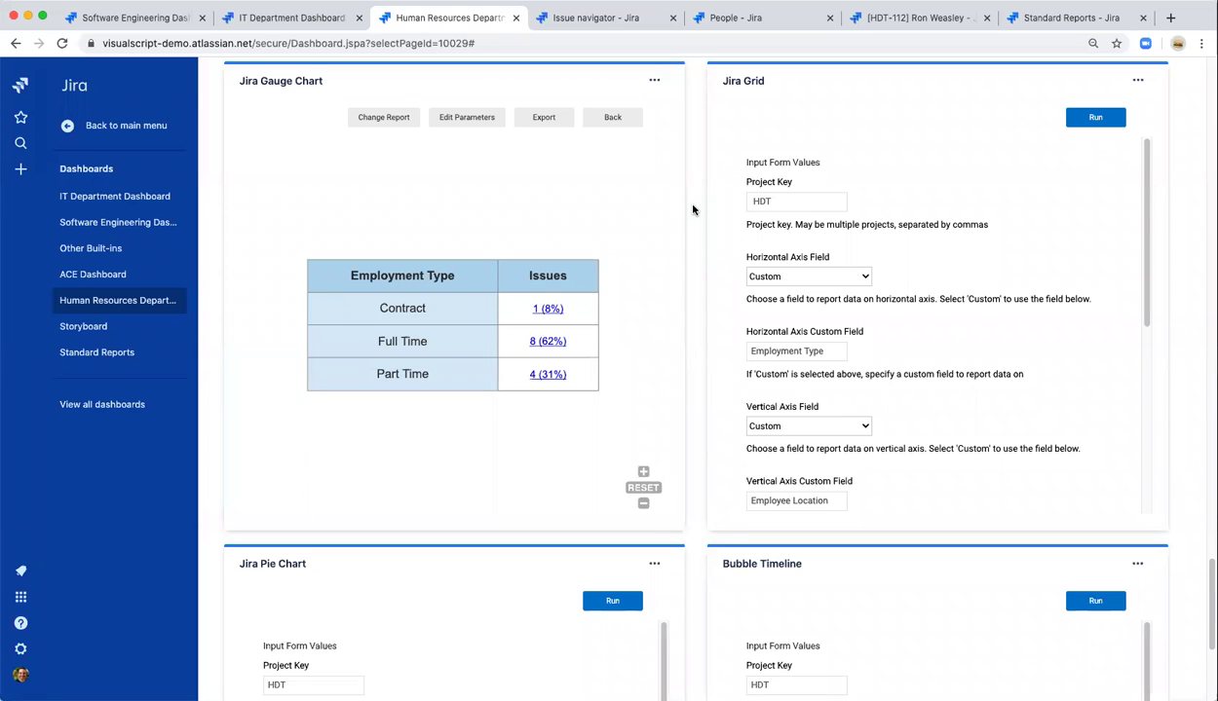
{"action": "left_click", "coordinate": [613, 118]}
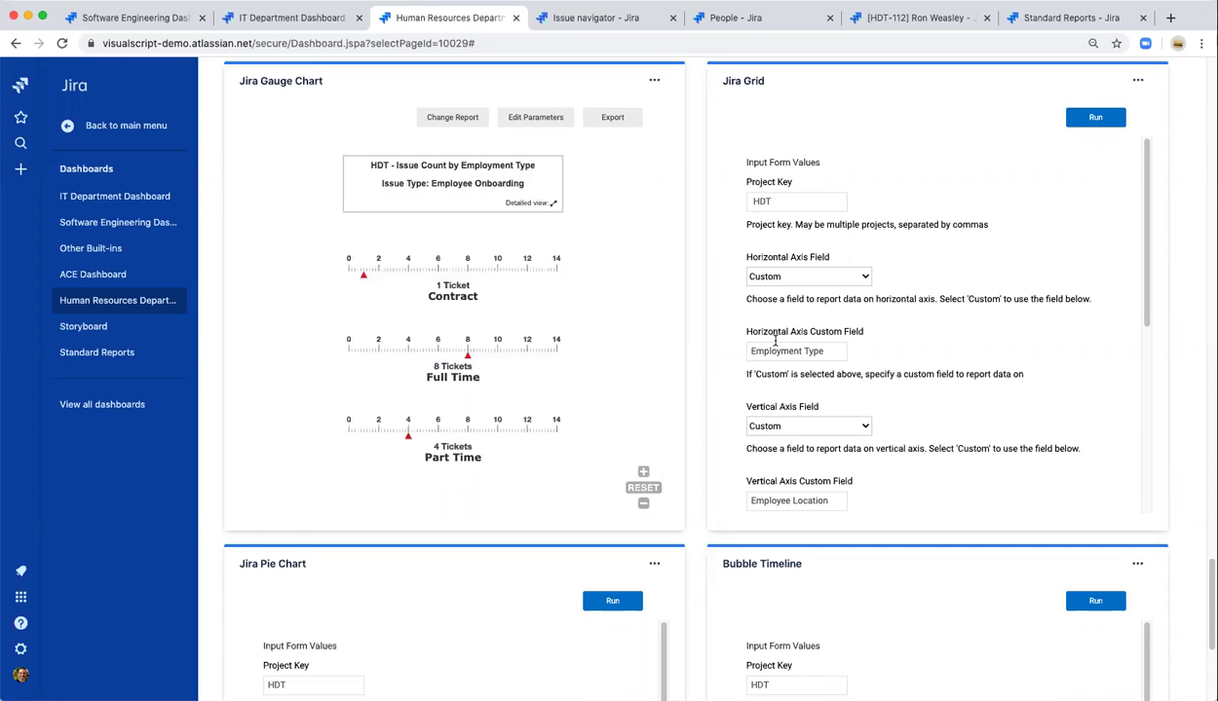
- Review the Jira Grid report's parameters, including both axis fields, the display values and the issue types
{"action": "left_click_drag", "start_coordinate": [729, 324], "coordinate": [848, 324]}
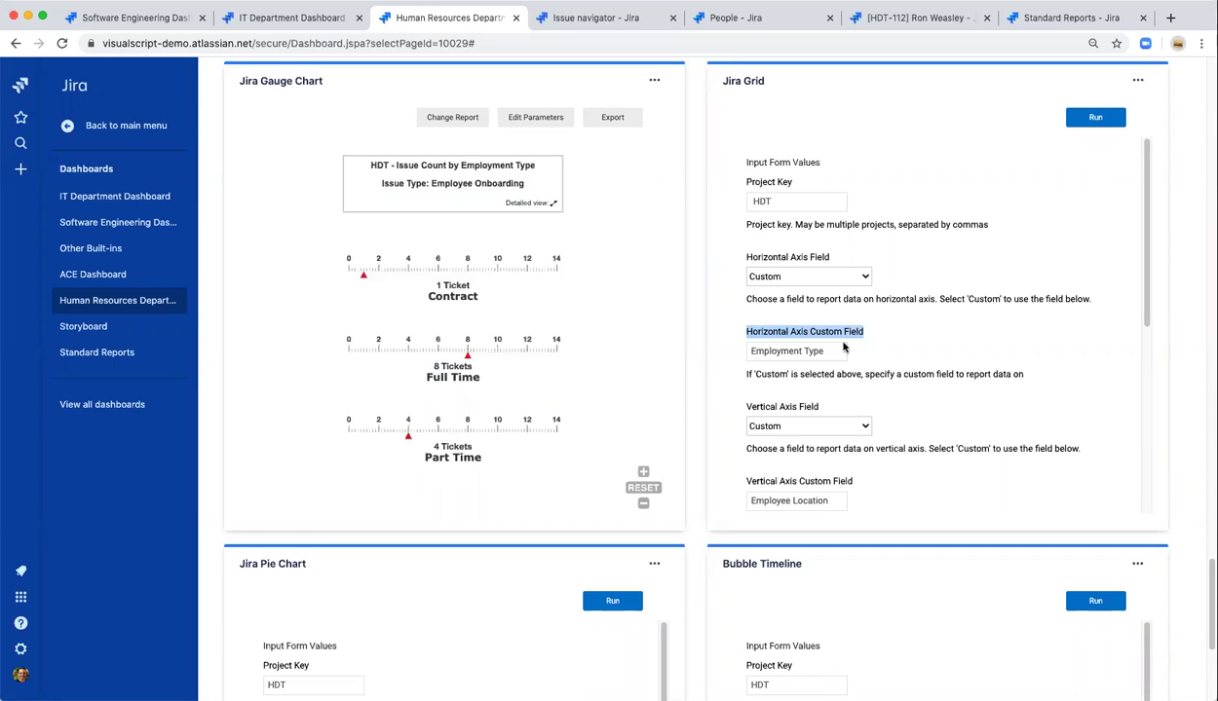
{"action": "left_click_drag", "start_coordinate": [729, 406], "coordinate": [803, 409]}
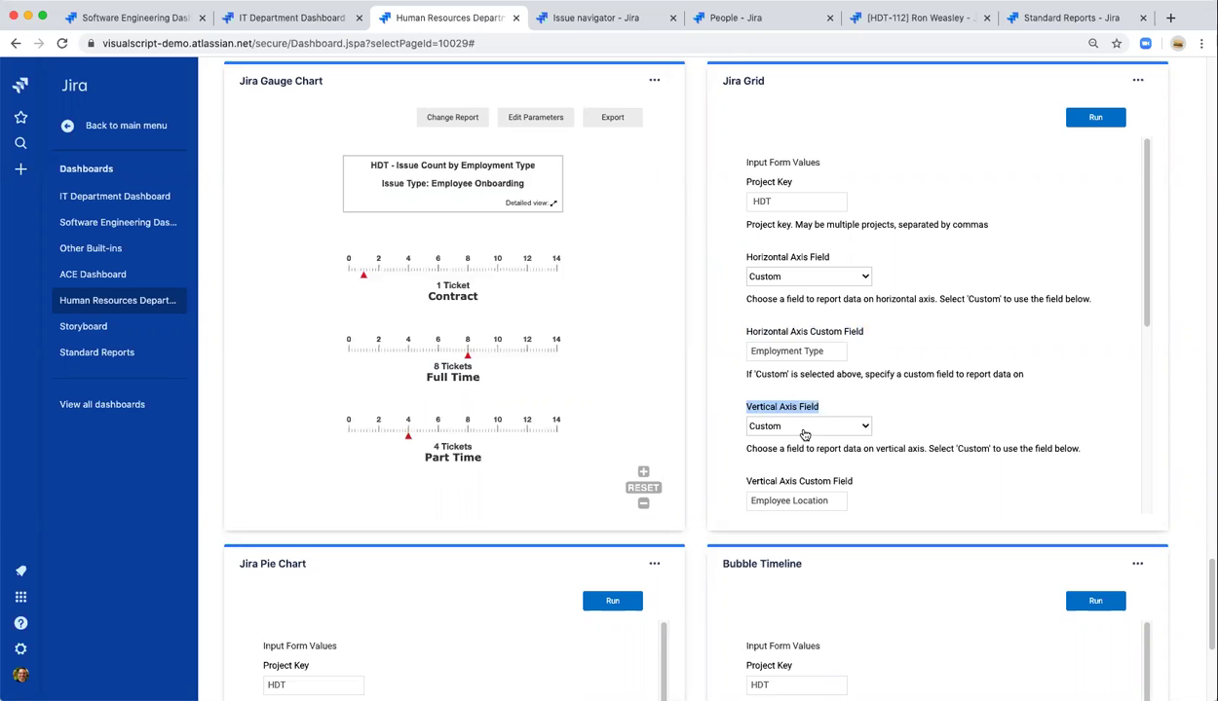
{"action": "triple_click", "coordinate": [757, 480]}
{"action": "left_click", "coordinate": [727, 476]}
{"action": "scroll", "coordinate": [727, 475], "scroll_direction": "down", "scroll_amount": 1}
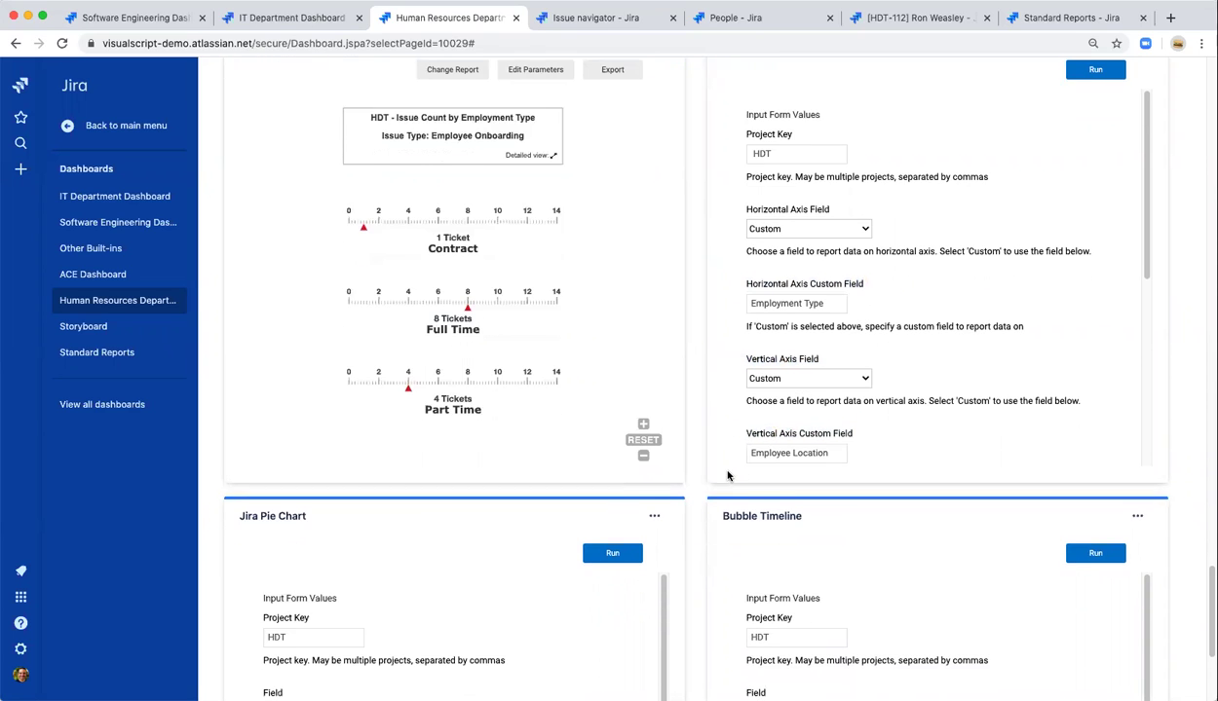
{"action": "scroll", "coordinate": [727, 475], "scroll_direction": "down", "scroll_amount": 2}
{"action": "scroll", "coordinate": [737, 204], "scroll_direction": "down", "scroll_amount": 2}
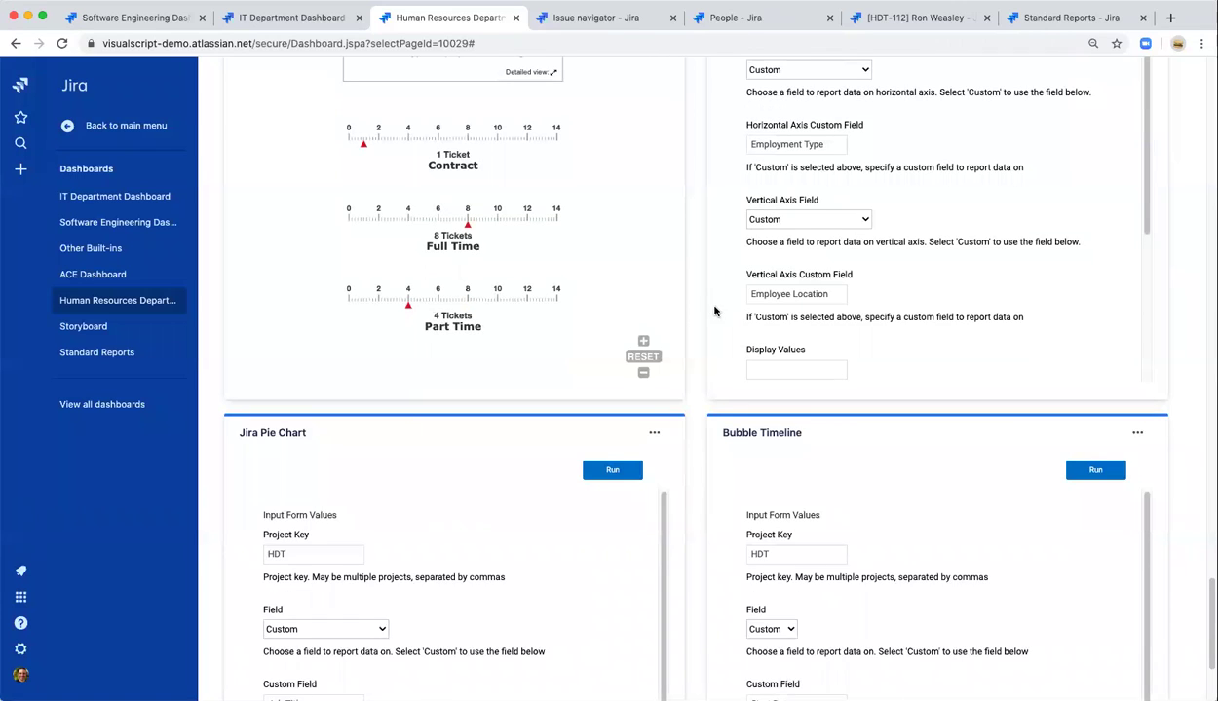
{"action": "scroll", "coordinate": [687, 306], "scroll_direction": "up", "scroll_amount": 1}
{"action": "scroll", "coordinate": [781, 318], "scroll_direction": "down", "scroll_amount": 3}
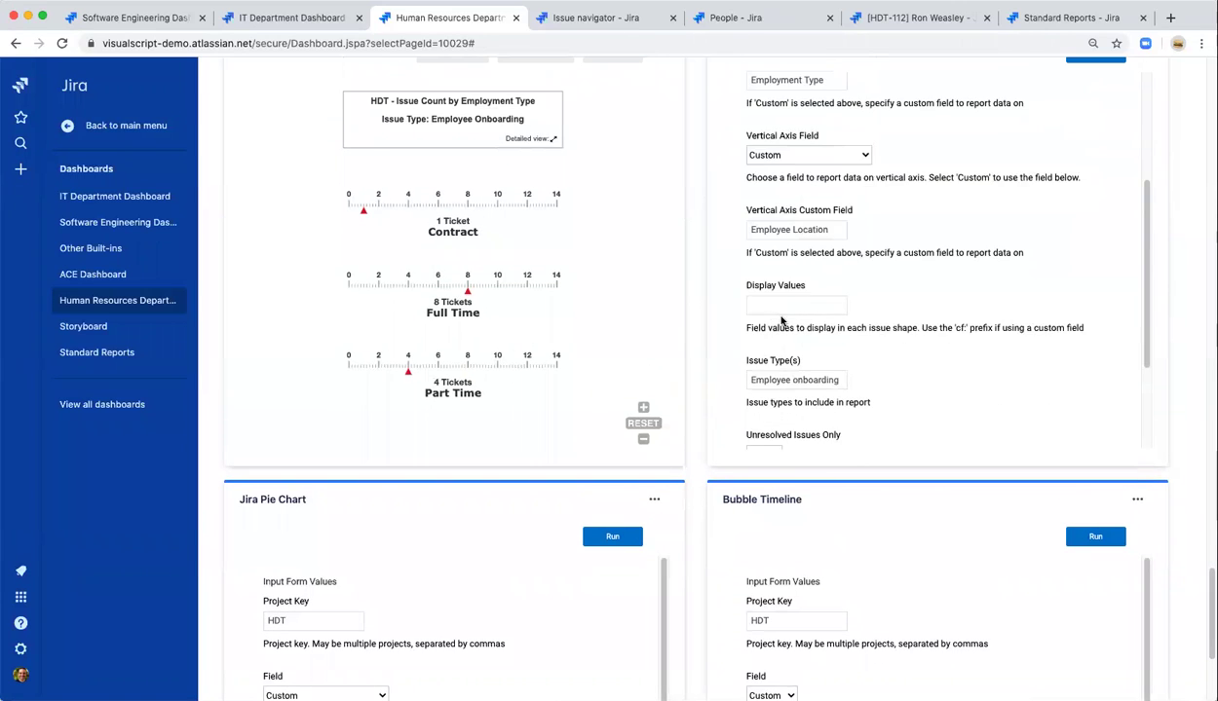
{"action": "scroll", "coordinate": [781, 318], "scroll_direction": "down", "scroll_amount": 2}
- Run the Jira Grid report with Employment Type on the horizontal axis and Employee Location on the vertical axis
{"action": "scroll", "coordinate": [1013, 229], "scroll_direction": "up", "scroll_amount": 5}
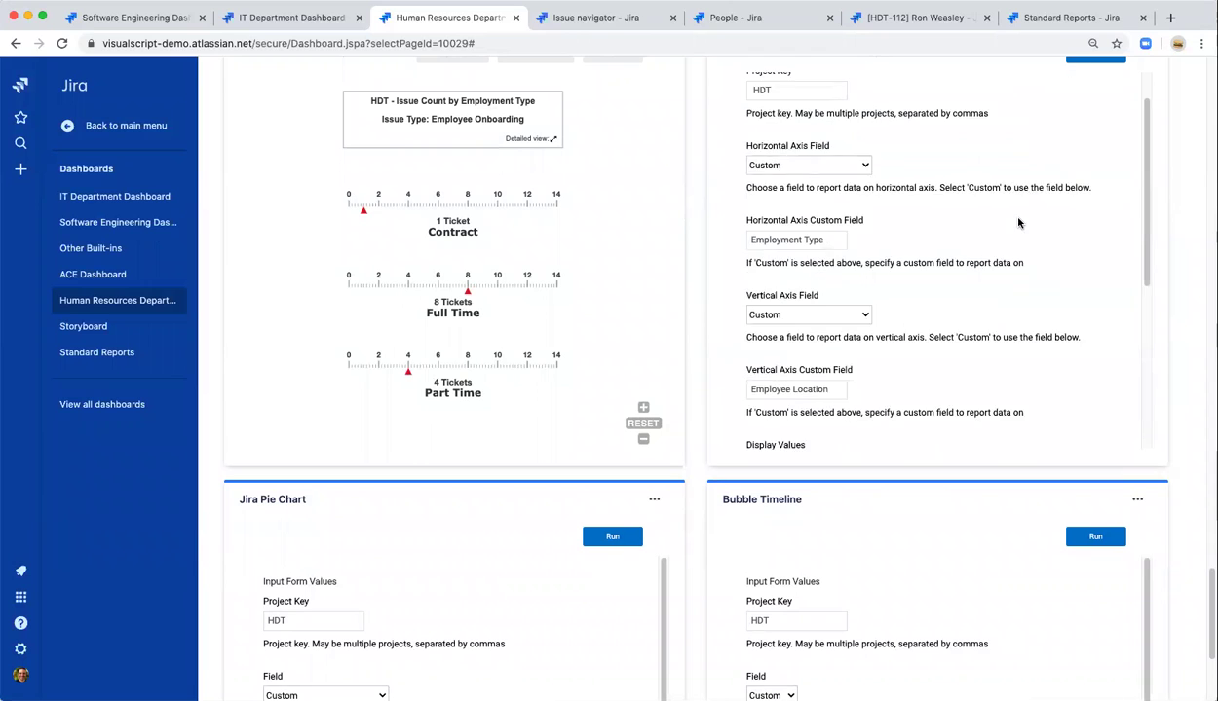
{"action": "scroll", "coordinate": [1033, 214], "scroll_direction": "up", "scroll_amount": 1}
{"action": "scroll", "coordinate": [1150, 210], "scroll_direction": "up", "scroll_amount": 1}
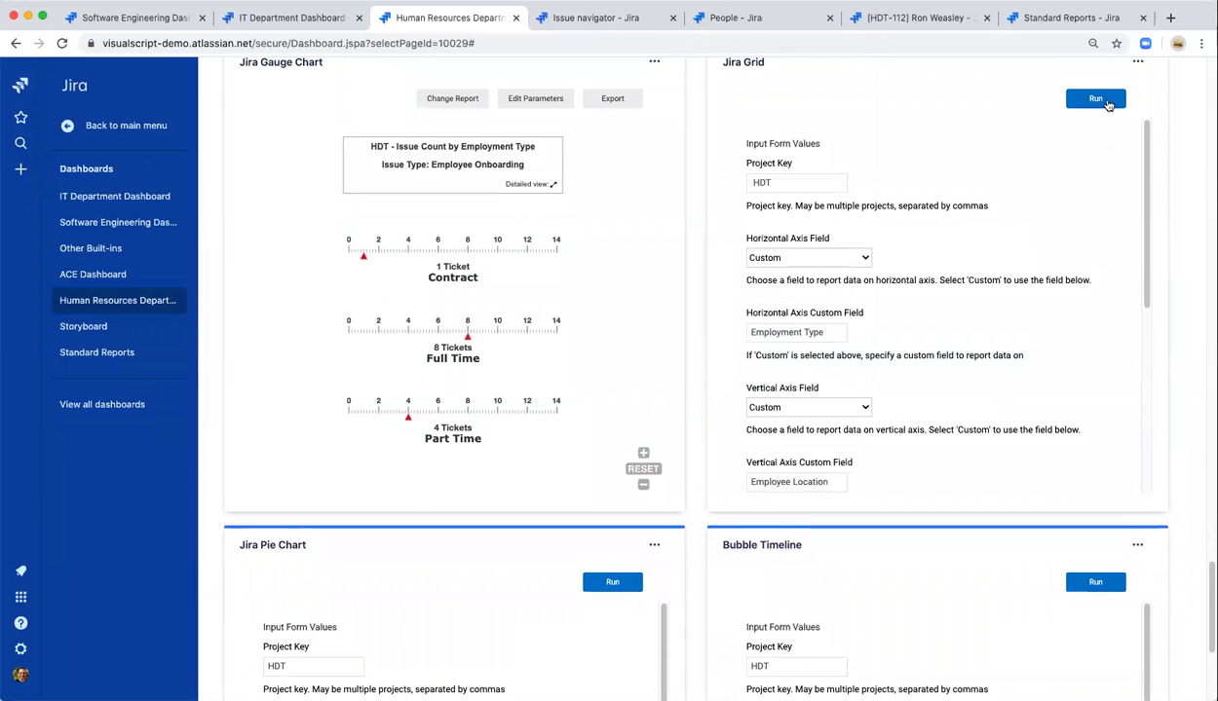
{"action": "left_click", "coordinate": [1099, 99]}
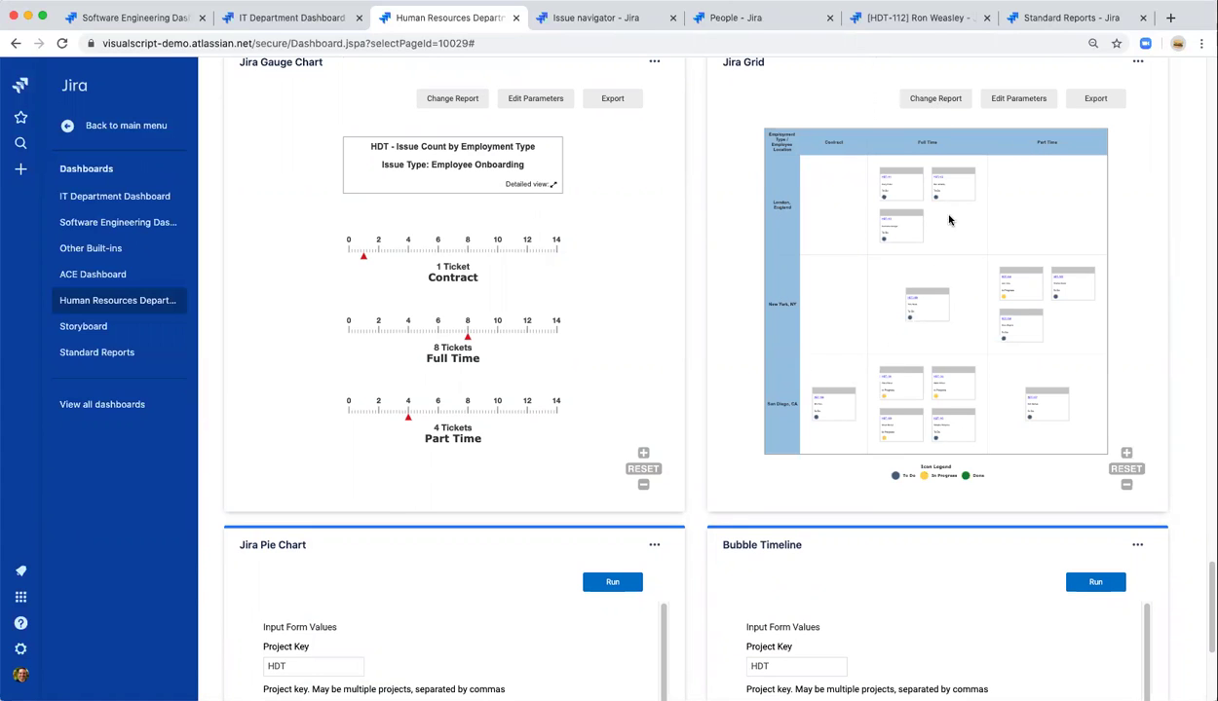
- Examine the onboarding issue cards in the grid across the employment types and employee locations, and return to the overview
{"action": "scroll", "coordinate": [921, 195], "scroll_direction": "up", "scroll_amount": 2}
{"action": "scroll", "coordinate": [921, 278], "scroll_direction": "up", "scroll_amount": 2}
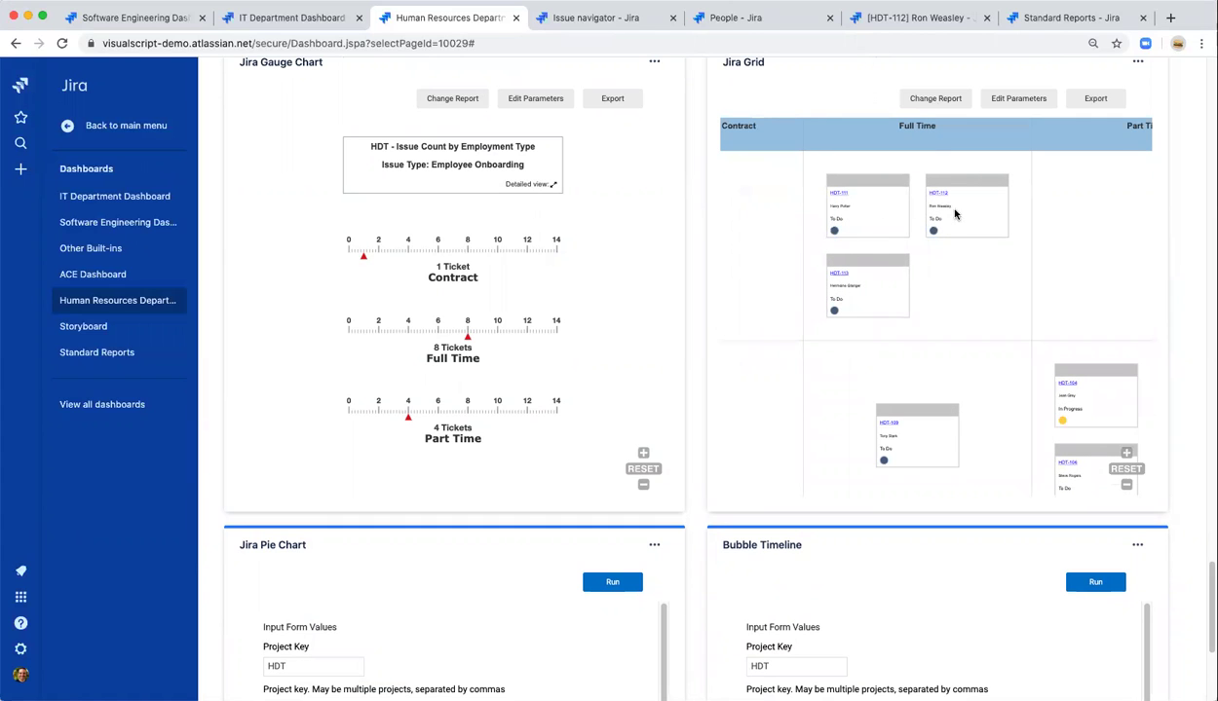
{"action": "scroll", "coordinate": [937, 311], "scroll_direction": "down", "scroll_amount": 2}
{"action": "scroll", "coordinate": [911, 329], "scroll_direction": "up", "scroll_amount": 1}
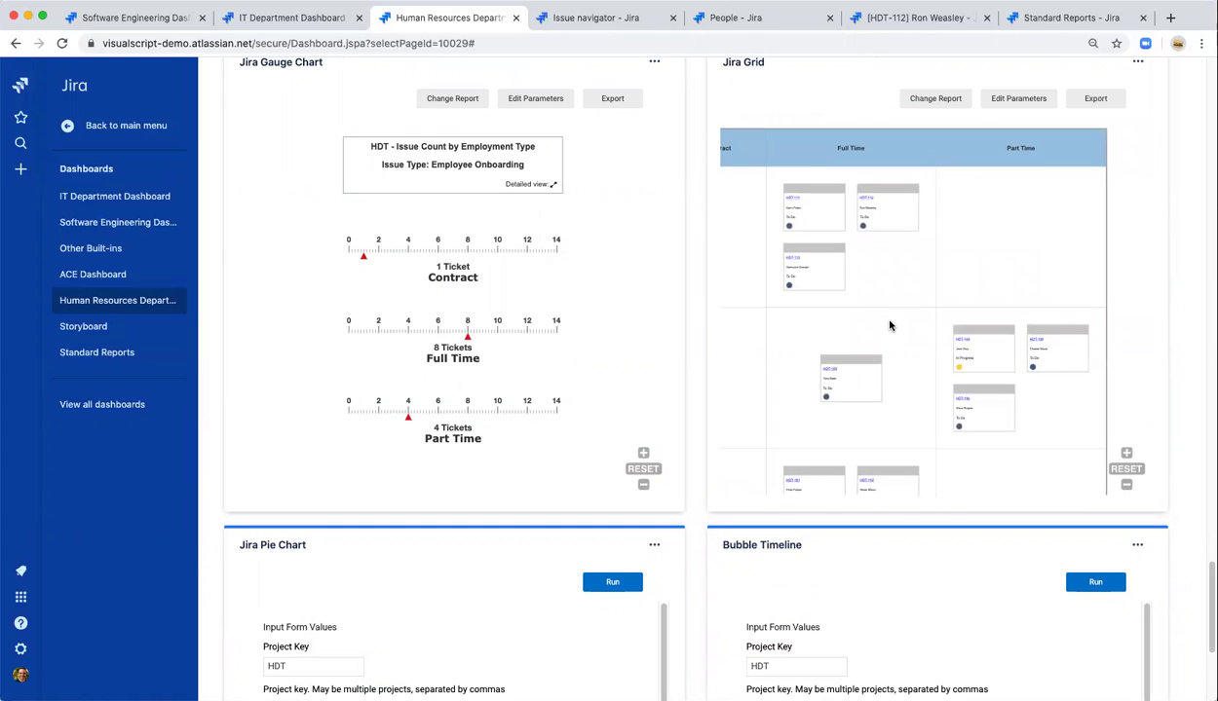
{"action": "scroll", "coordinate": [972, 341], "scroll_direction": "up", "scroll_amount": 2}
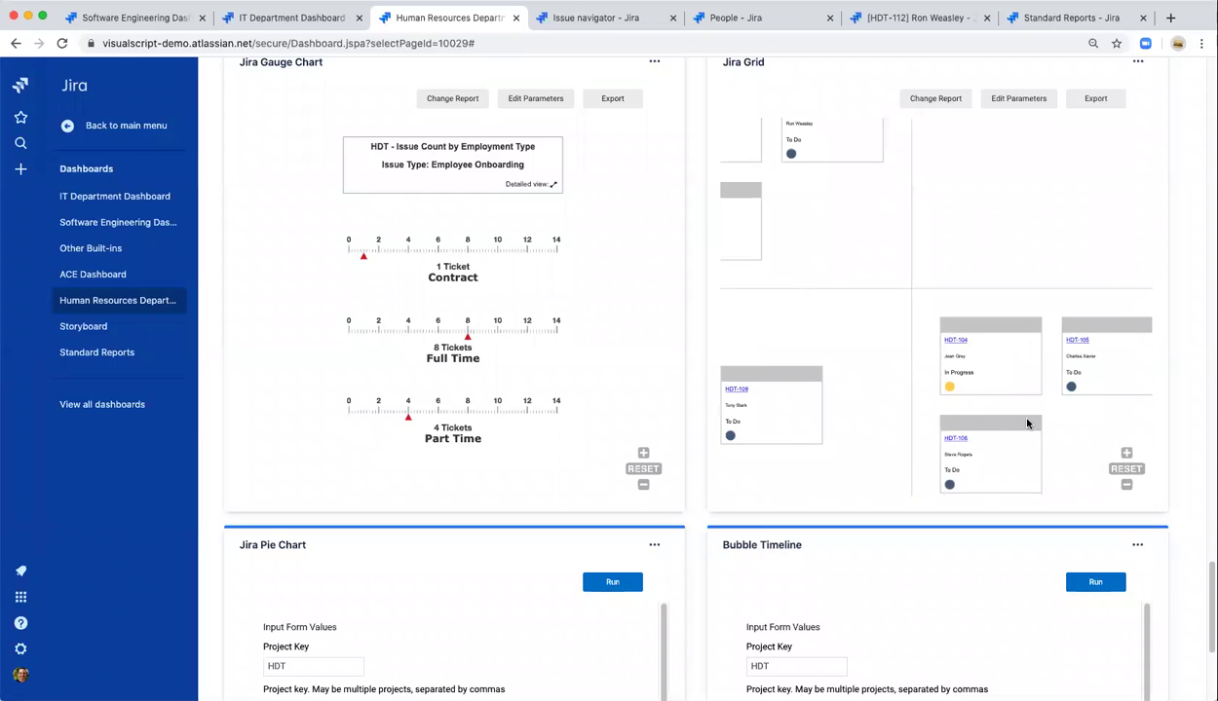
{"action": "scroll", "coordinate": [859, 378], "scroll_direction": "down", "scroll_amount": 2}
{"action": "left_click_drag", "start_coordinate": [873, 410], "coordinate": [918, 360]}
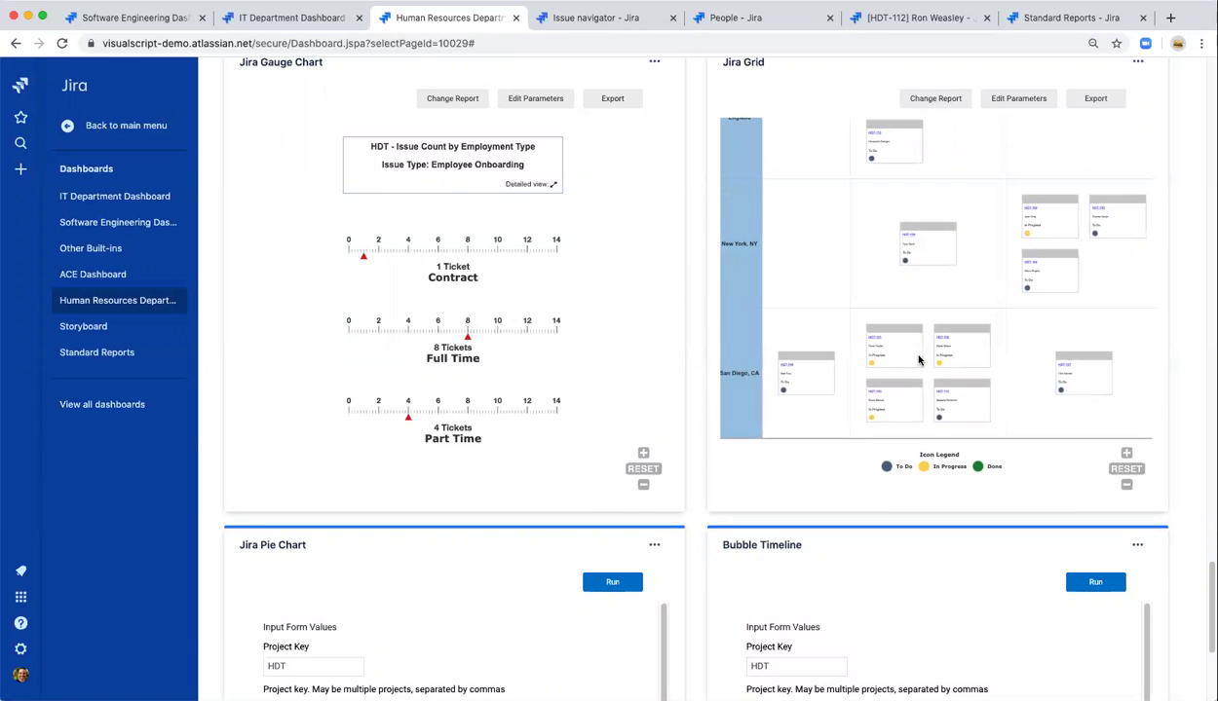
{"action": "scroll", "coordinate": [913, 386], "scroll_direction": "up", "scroll_amount": 2}
{"action": "scroll", "coordinate": [915, 385], "scroll_direction": "up", "scroll_amount": 3}
{"action": "scroll", "coordinate": [920, 382], "scroll_direction": "down", "scroll_amount": 3}
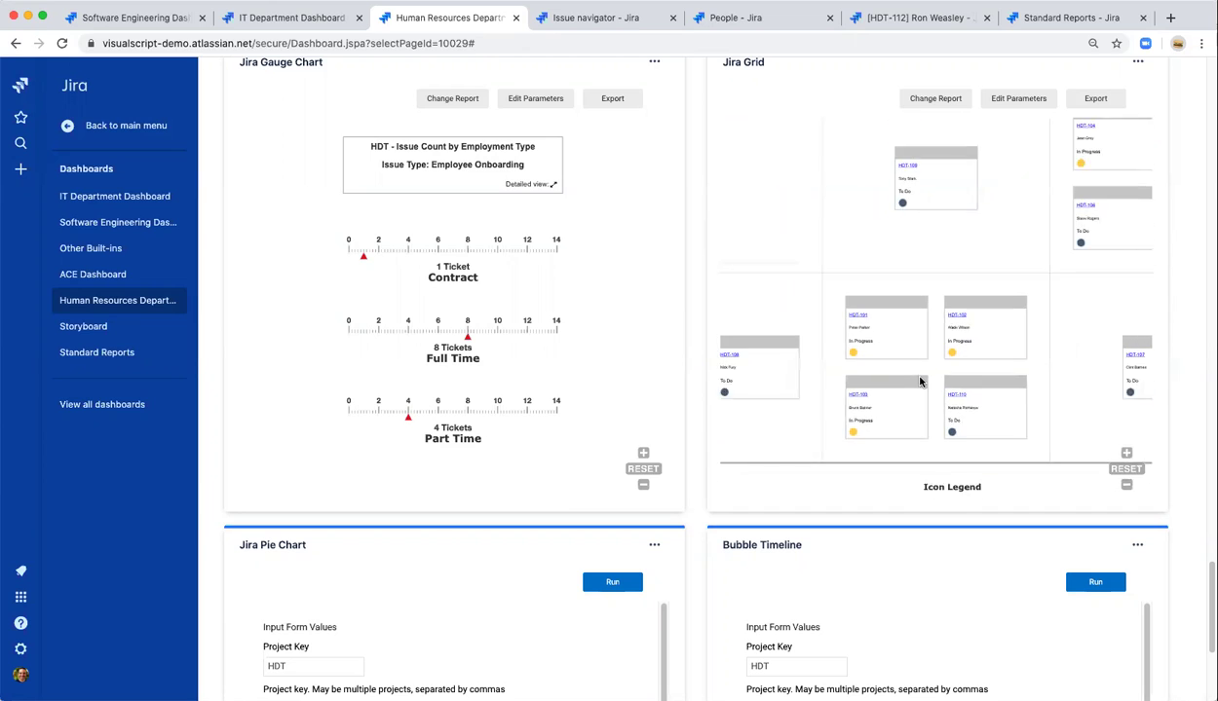
{"action": "scroll", "coordinate": [911, 365], "scroll_direction": "down", "scroll_amount": 5}
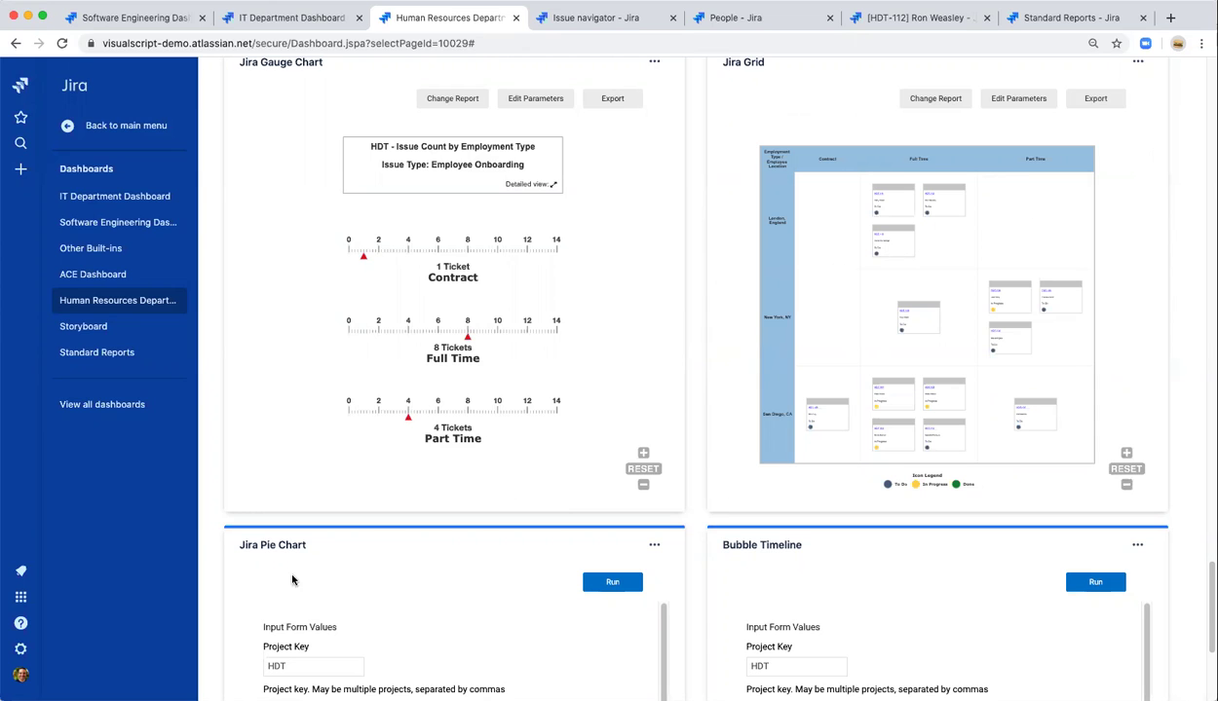
- Run the Jira Pie Chart report for project HDT by Job Title, covering unresolved Employee Onboarding issues
{"action": "scroll", "coordinate": [151, 563], "scroll_direction": "down", "scroll_amount": 2}
{"action": "scroll", "coordinate": [151, 563], "scroll_direction": "down", "scroll_amount": 1}
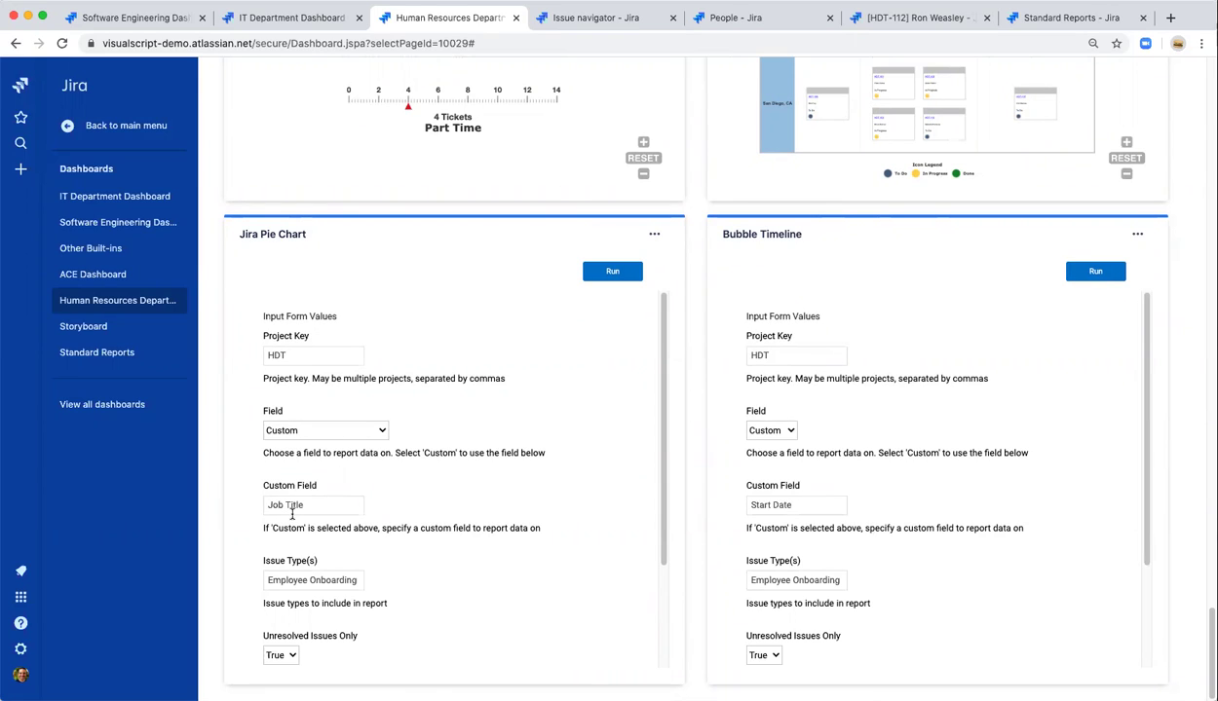
{"action": "scroll", "coordinate": [297, 504], "scroll_direction": "down", "scroll_amount": 1}
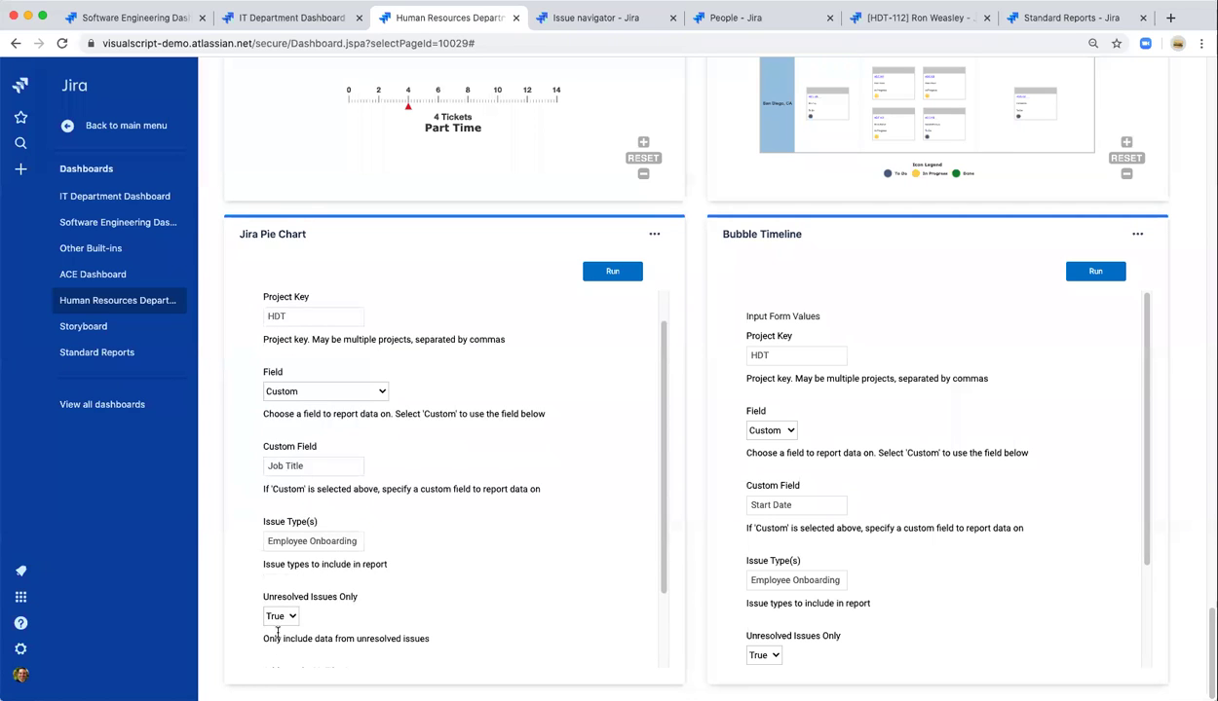
{"action": "left_click", "coordinate": [611, 273]}
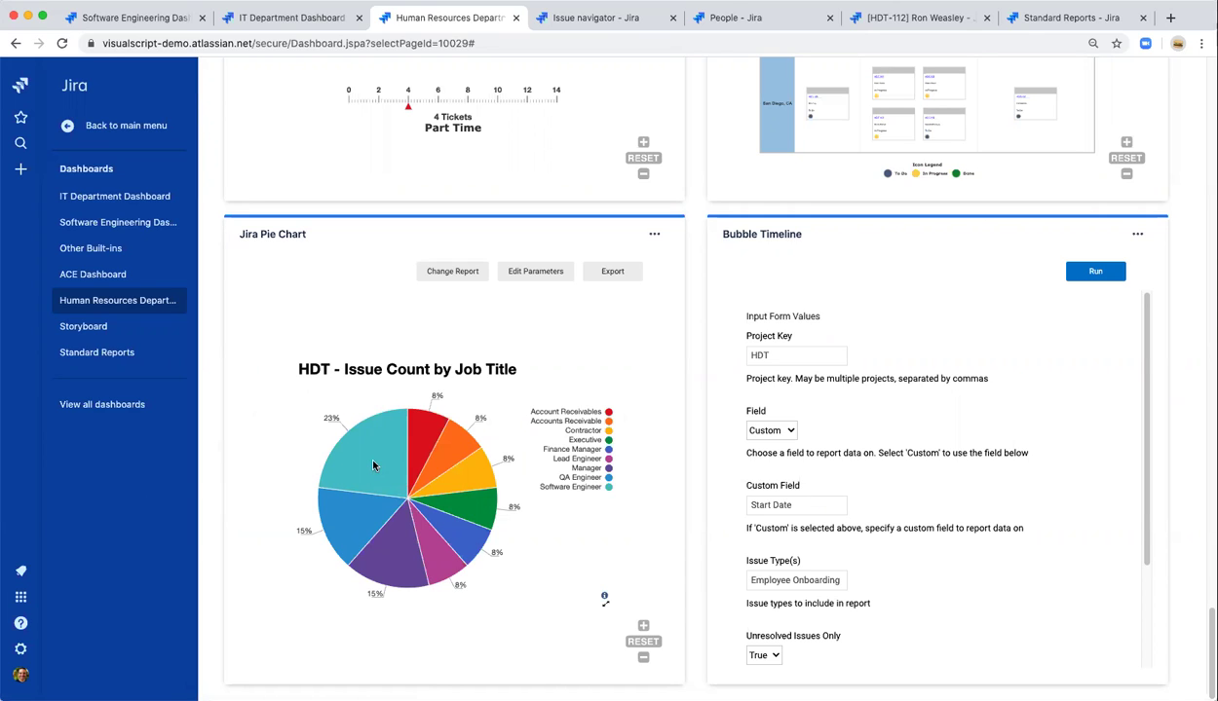
- View the pie chart's detailed table of issues per job title and return to the chart
{"action": "mouse_move", "coordinate": [373, 465]}
{"action": "left_click", "coordinate": [604, 608]}
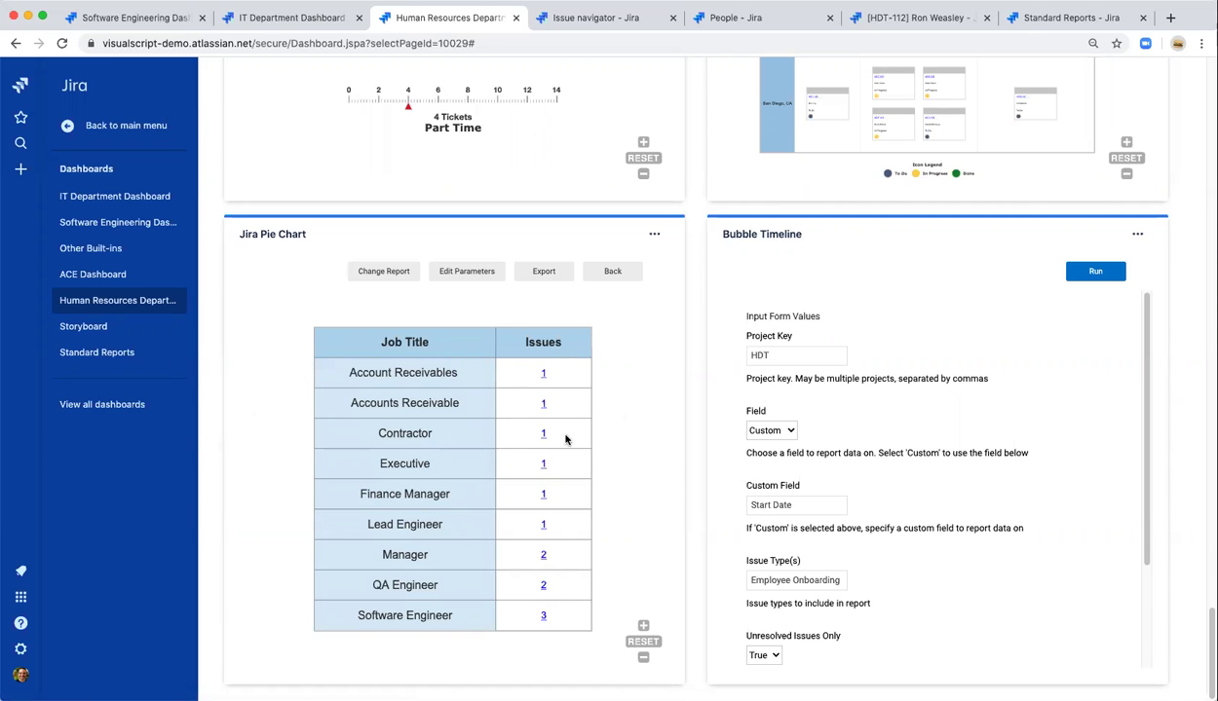
{"action": "left_click", "coordinate": [604, 278]}
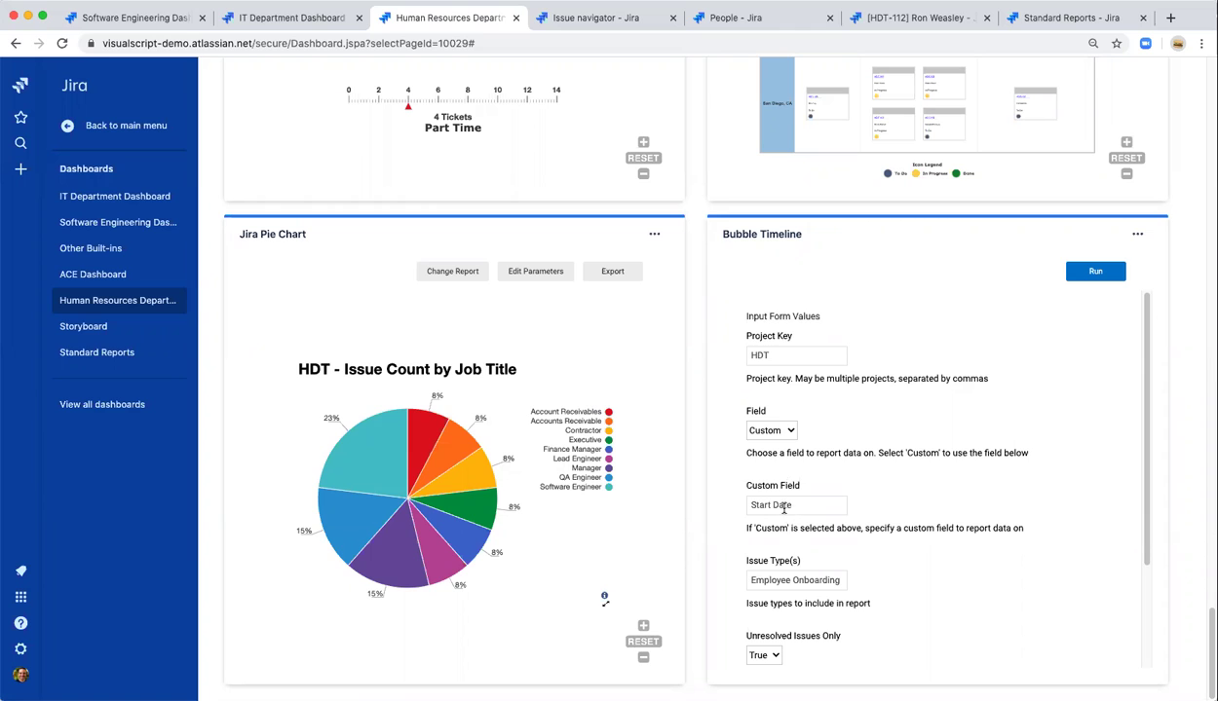
- Run the Bubble Timeline report for project HDT by Start Date, covering unresolved Employee Onboarding issues
{"action": "scroll", "coordinate": [784, 507], "scroll_direction": "down", "scroll_amount": 3}
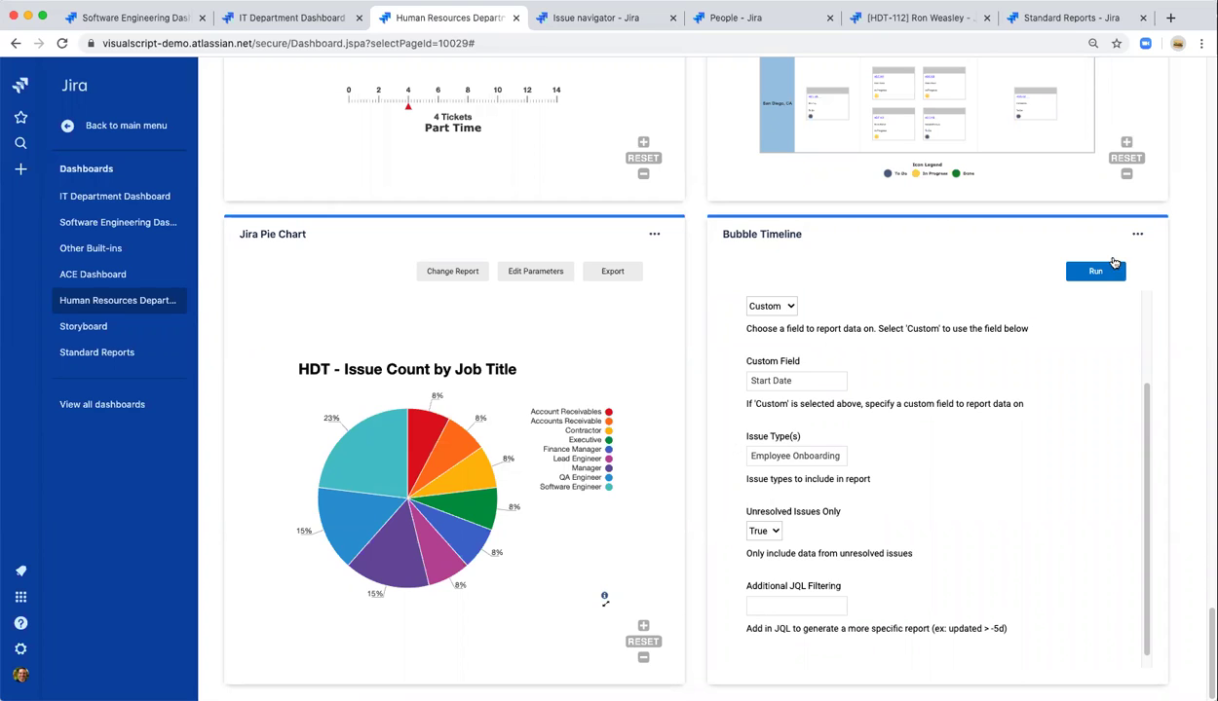
{"action": "left_click", "coordinate": [1077, 271]}
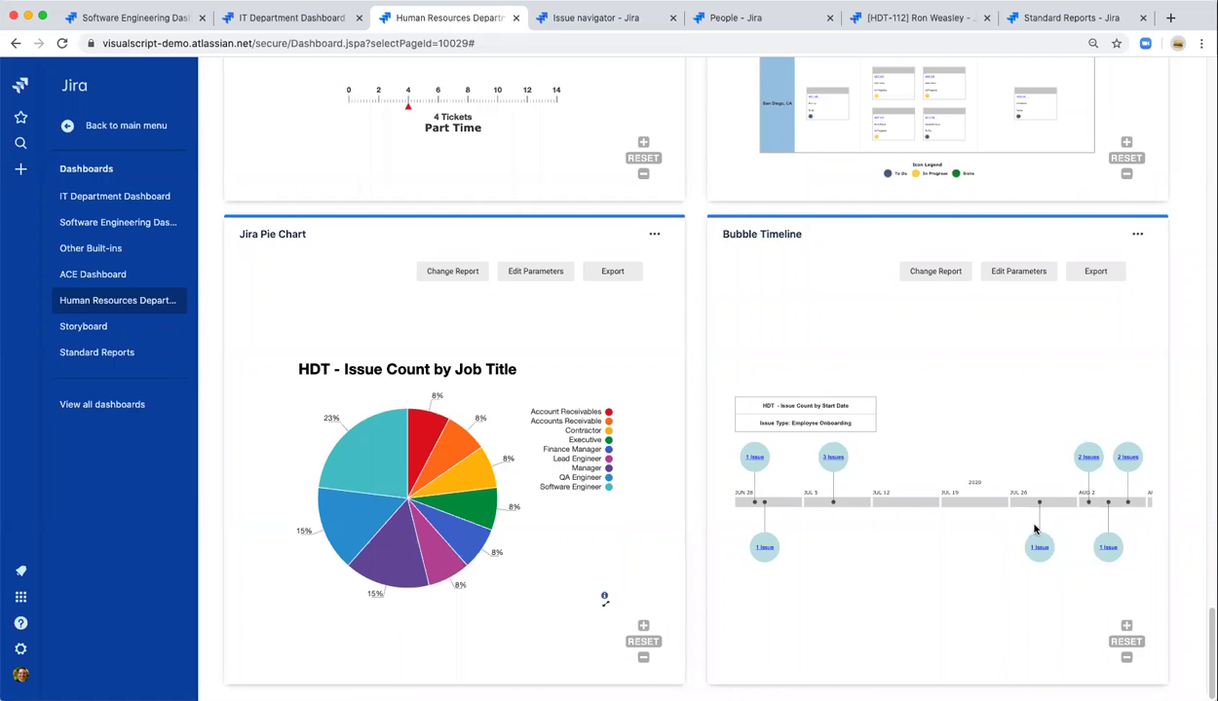
- View the bubble timeline's detailed table of issues per start date and return to the timeline
{"action": "scroll", "coordinate": [971, 519], "scroll_direction": "down", "scroll_amount": 3}
{"action": "left_click_drag", "start_coordinate": [928, 526], "coordinate": [934, 523]}
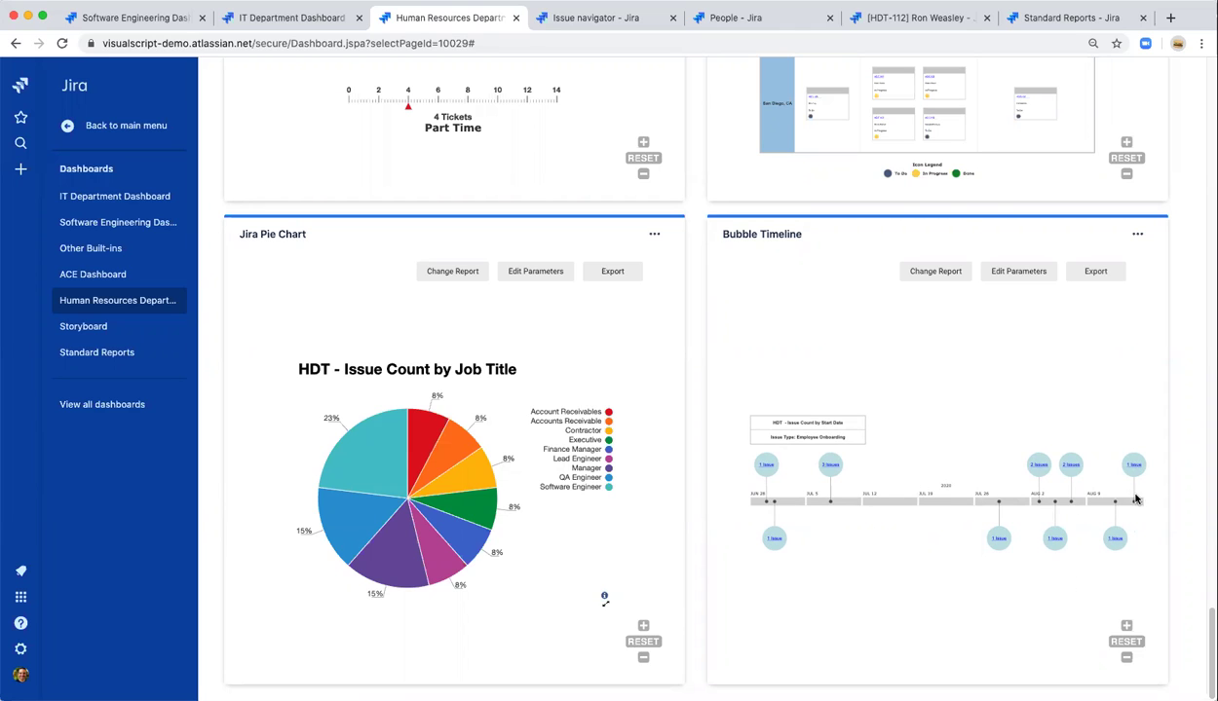
{"action": "left_click", "coordinate": [1138, 504]}
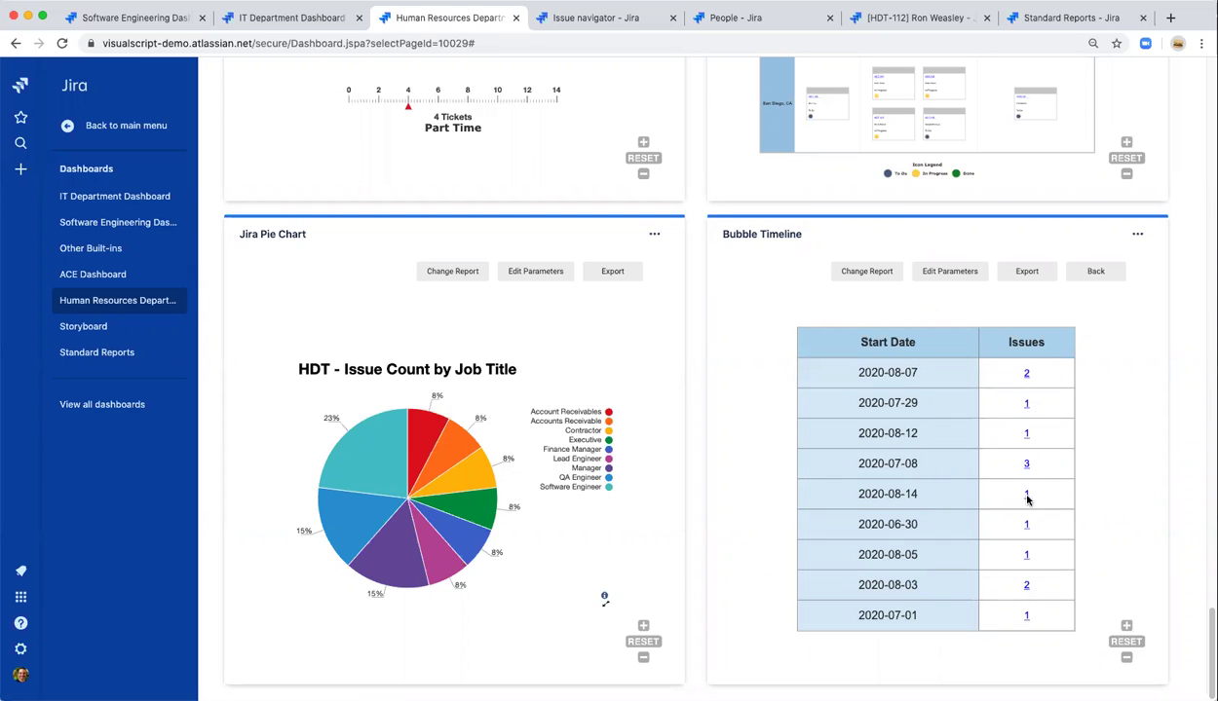
{"action": "left_click", "coordinate": [1077, 277]}
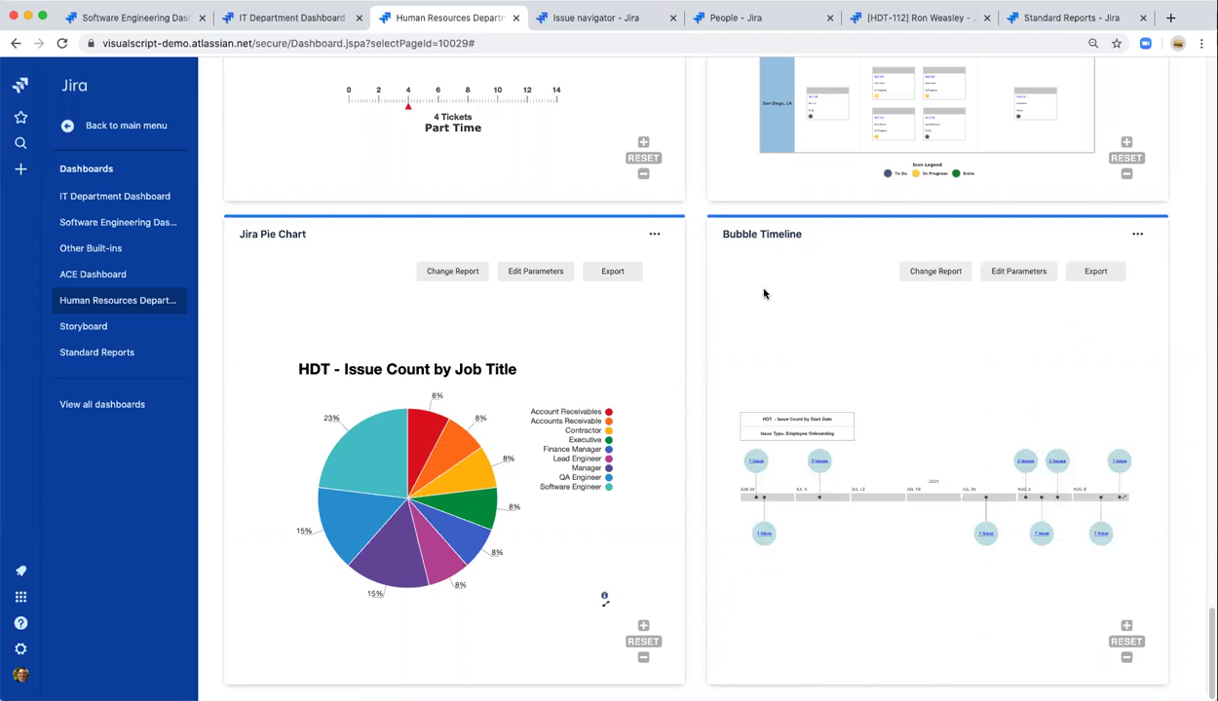
{"action": "scroll", "coordinate": [93, 496], "scroll_direction": "up", "scroll_amount": 4}
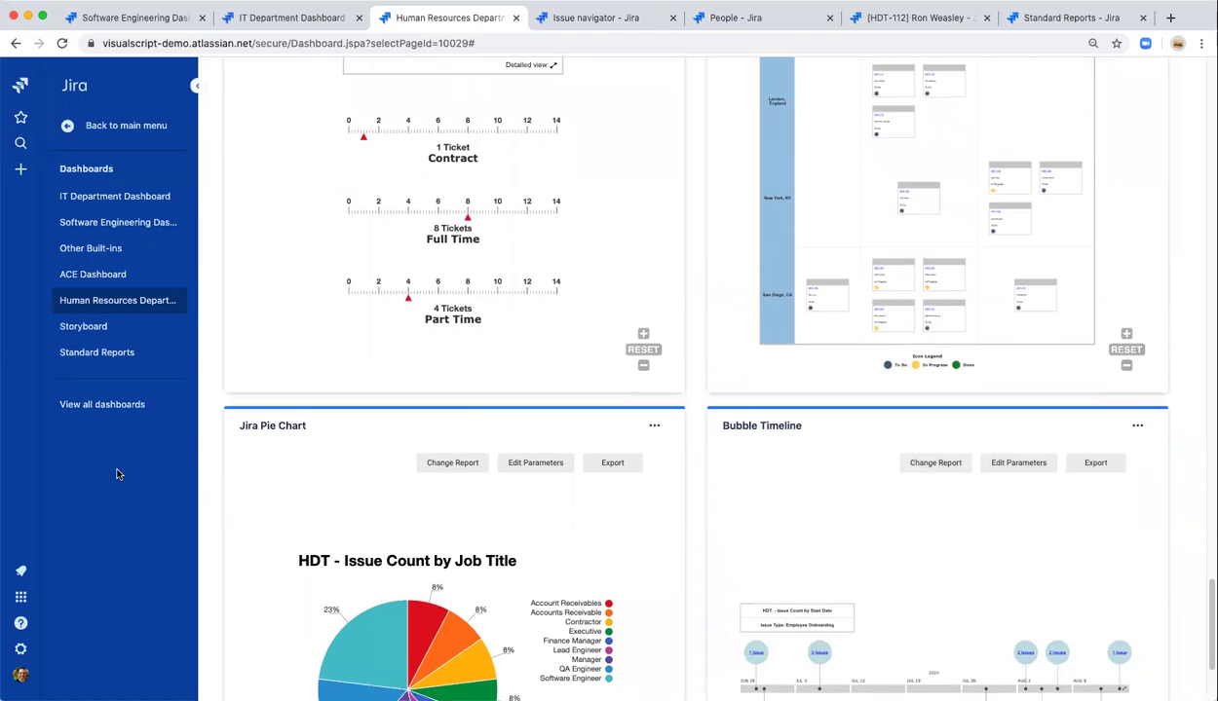
{"action": "scroll", "coordinate": [114, 484], "scroll_direction": "down", "scroll_amount": 1}
{"action": "scroll", "coordinate": [111, 488], "scroll_direction": "up", "scroll_amount": 1}
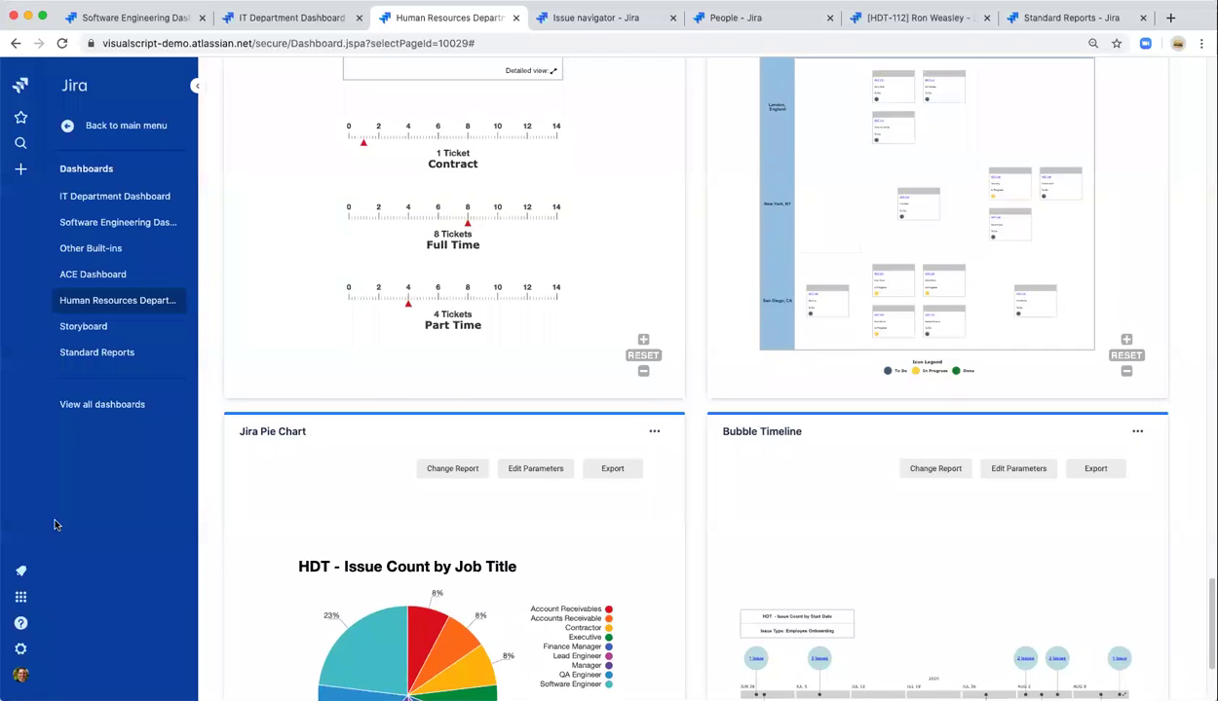